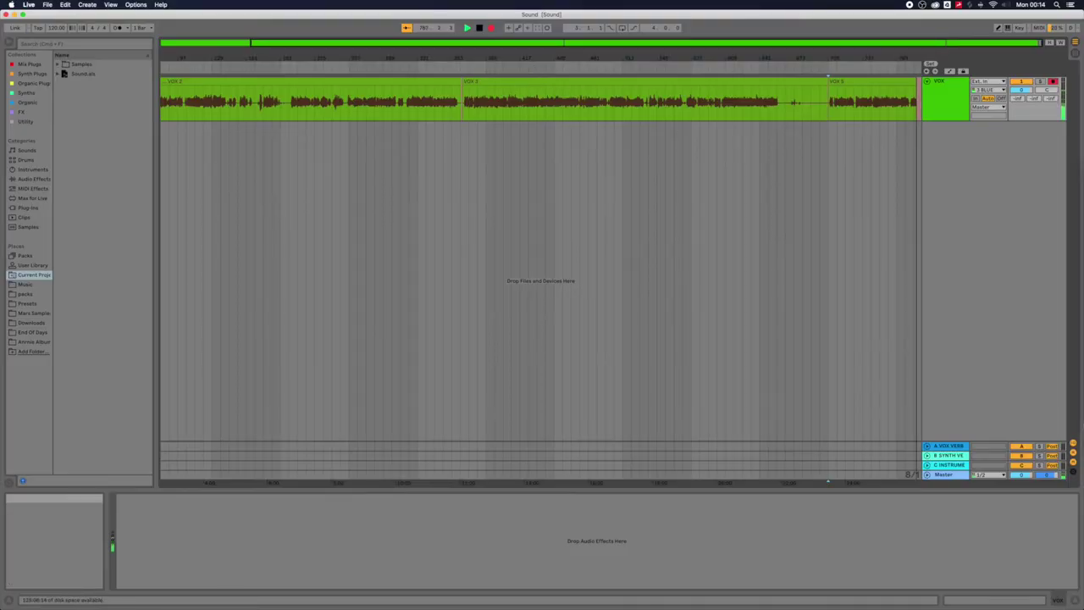
Step: Bring the Orion Studio control panel up from the Dock, in front of the Ableton Live session
left_click(1072, 382)
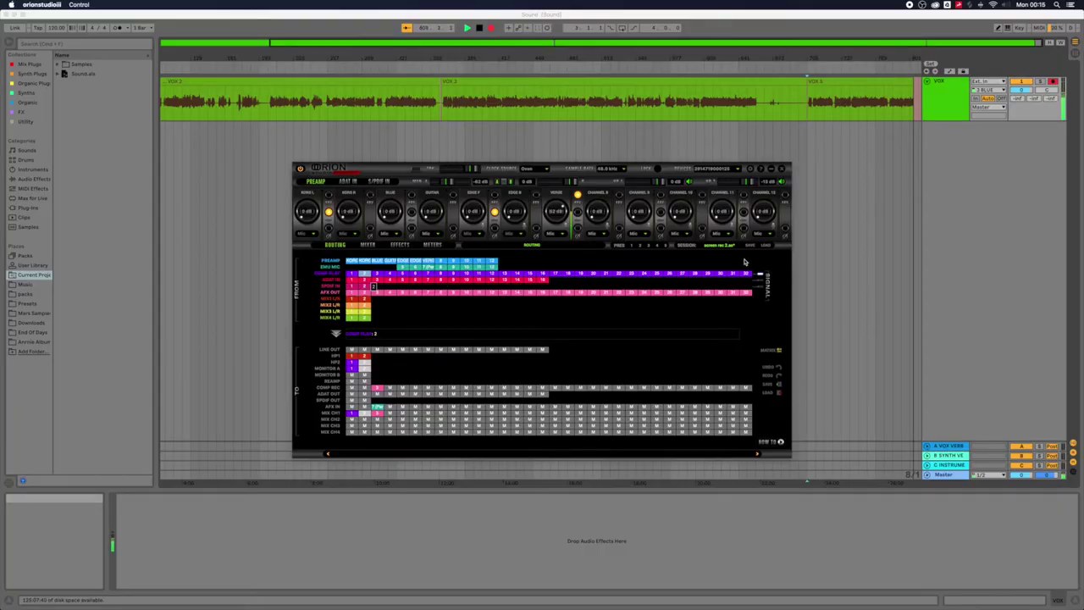
left_click(1048, 309)
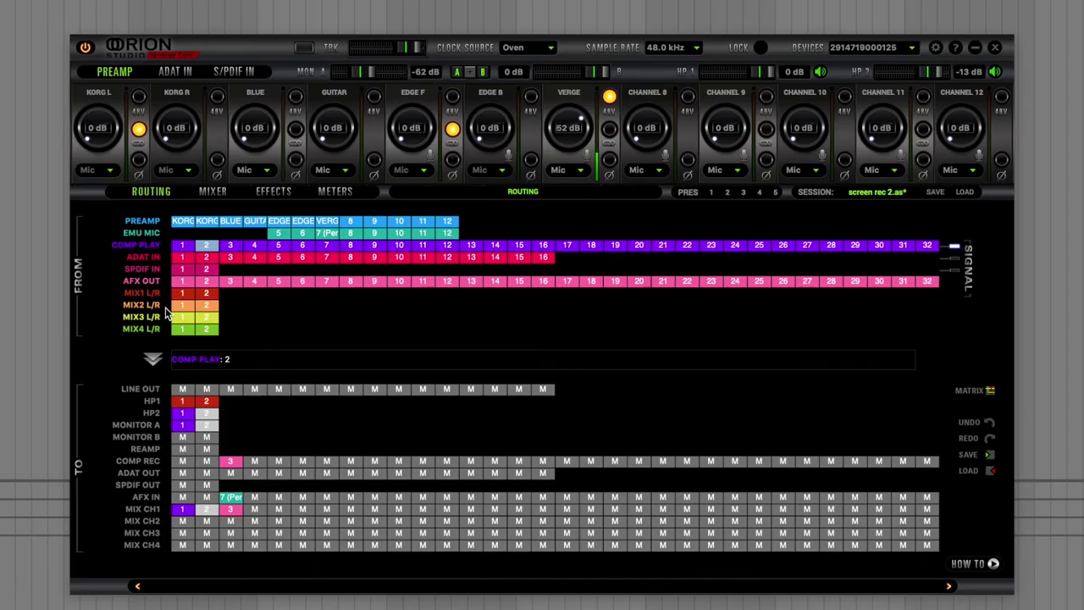
Step: Select COMP PLAY 1–2 and route them into COMP REC 1–2 in the matrix
left_click(207, 245)
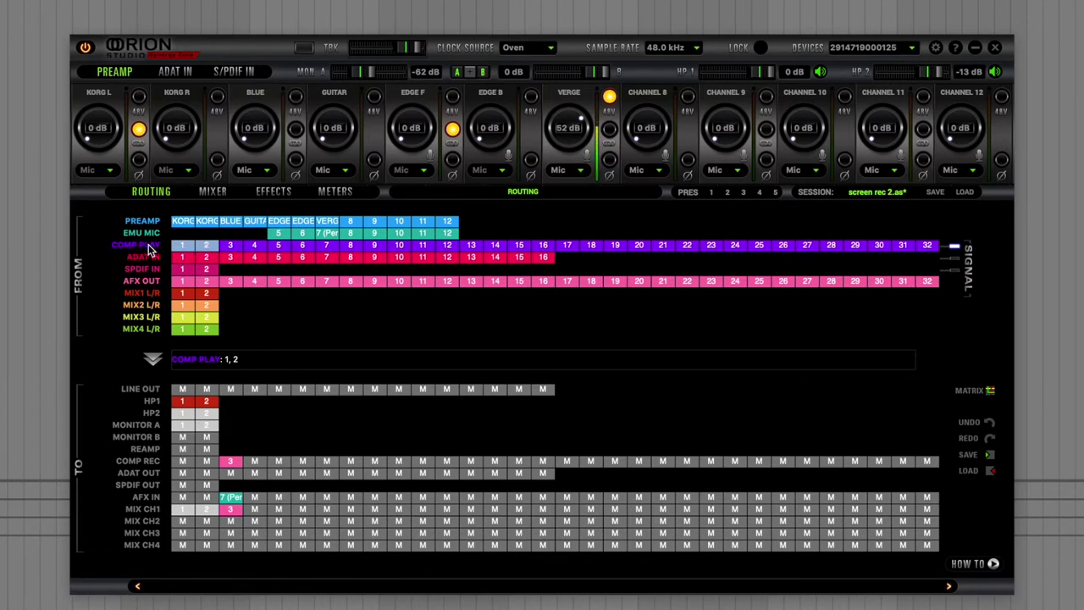
left_click_drag(176, 252, 180, 465)
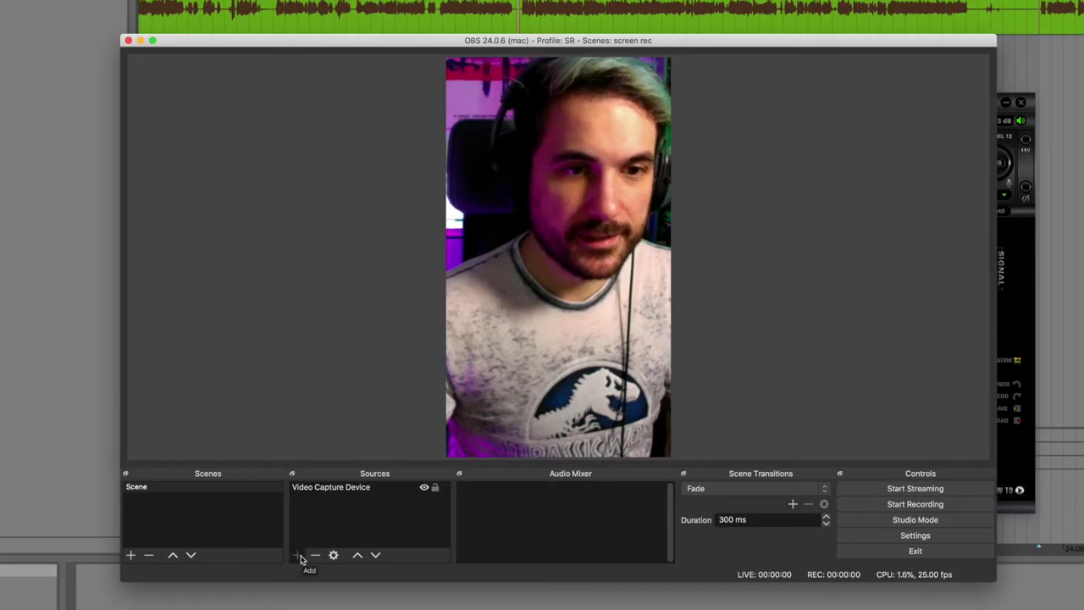
left_click(297, 554)
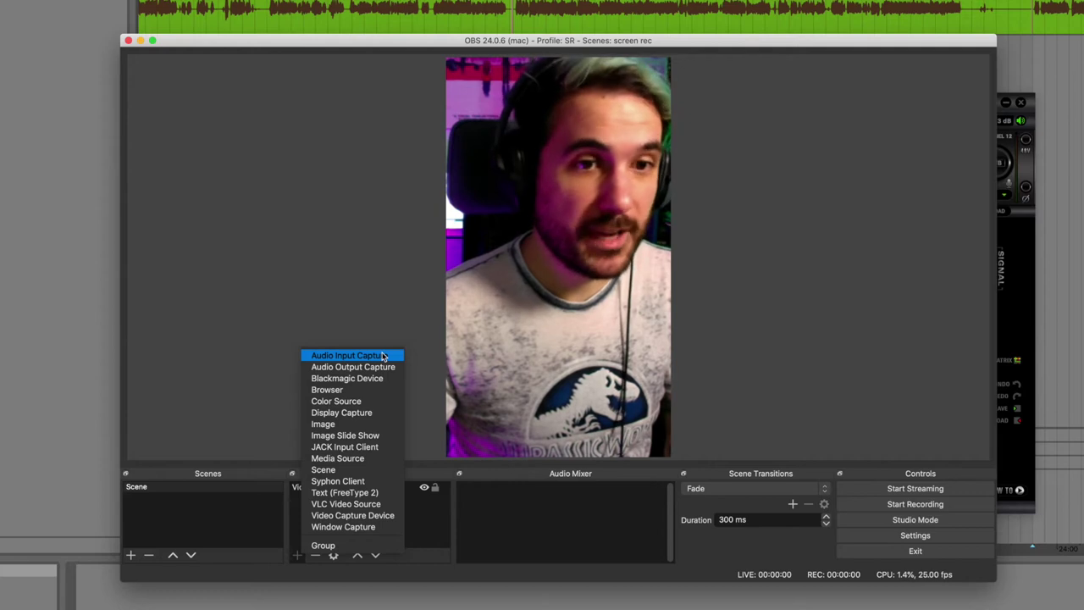
Step: Add an Audio Input Capture source in OBS and set its device to OrionStudio_III
left_click(383, 356)
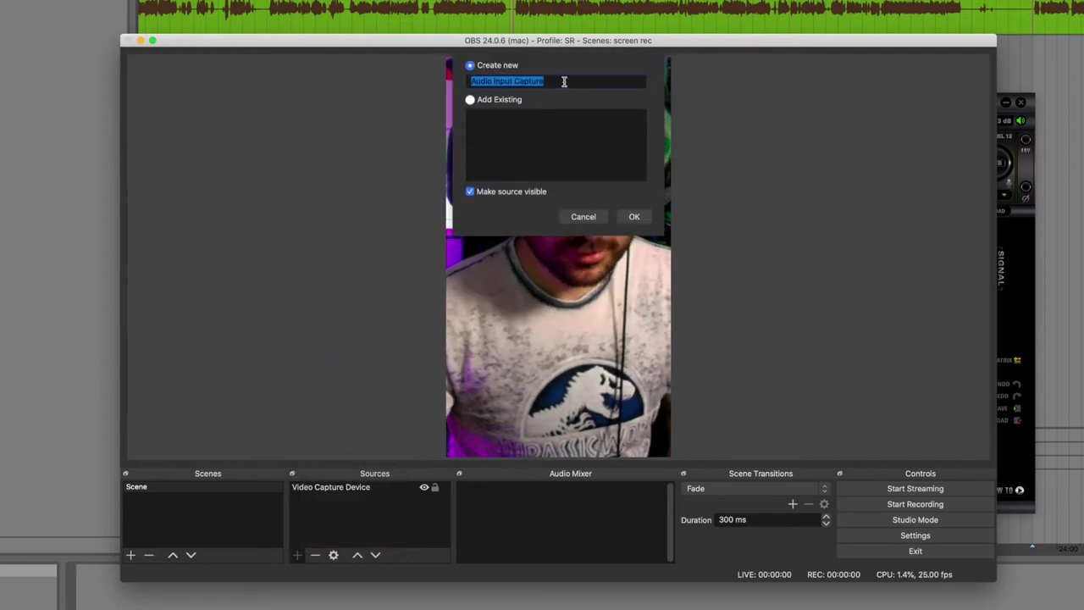
type("Mic")
key("Return")
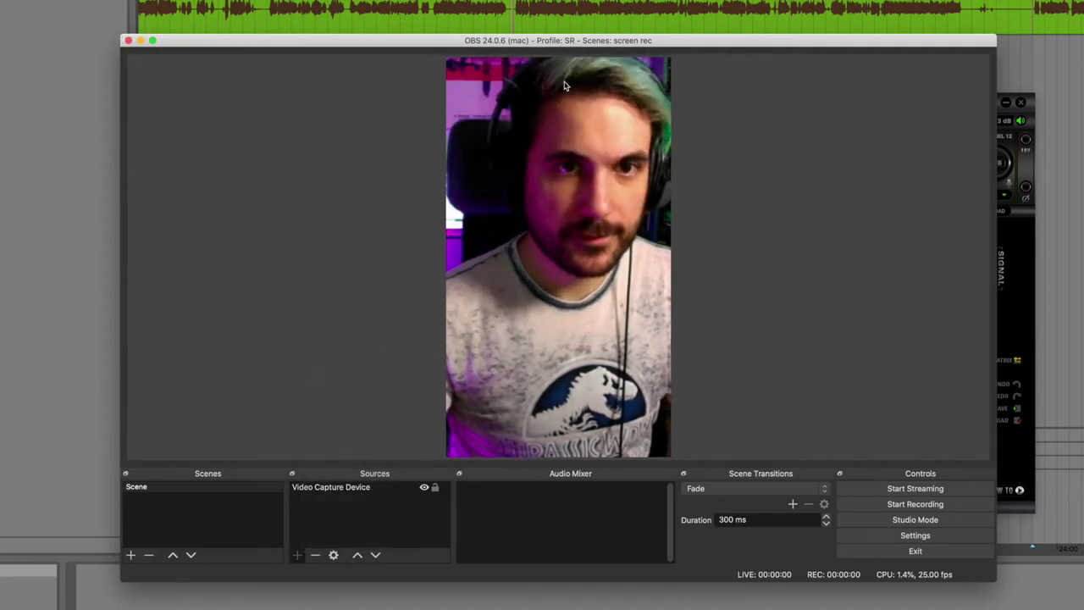
left_click(482, 154)
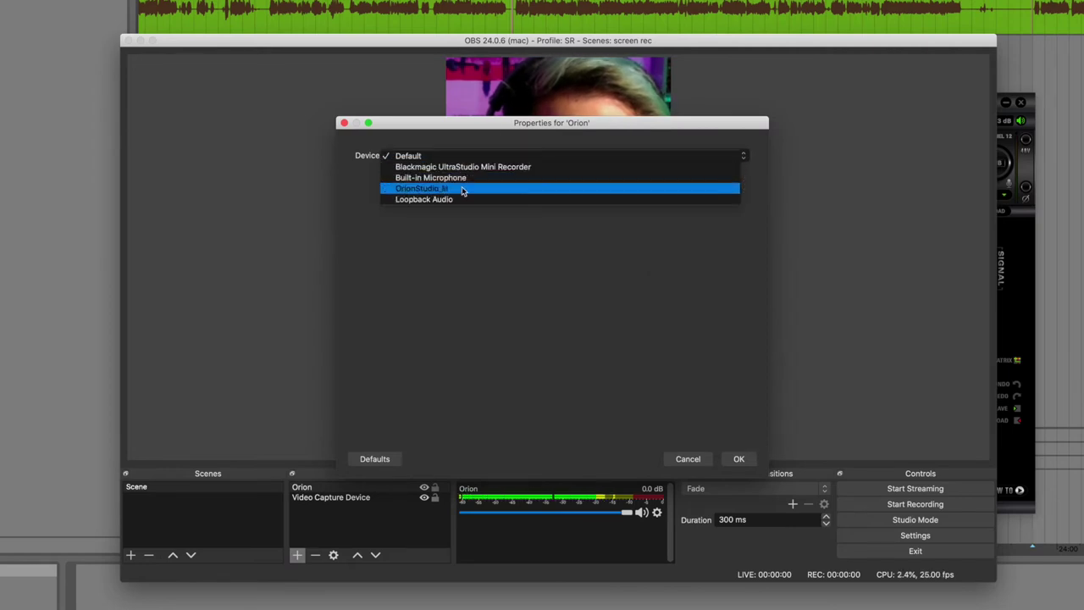
left_click(463, 189)
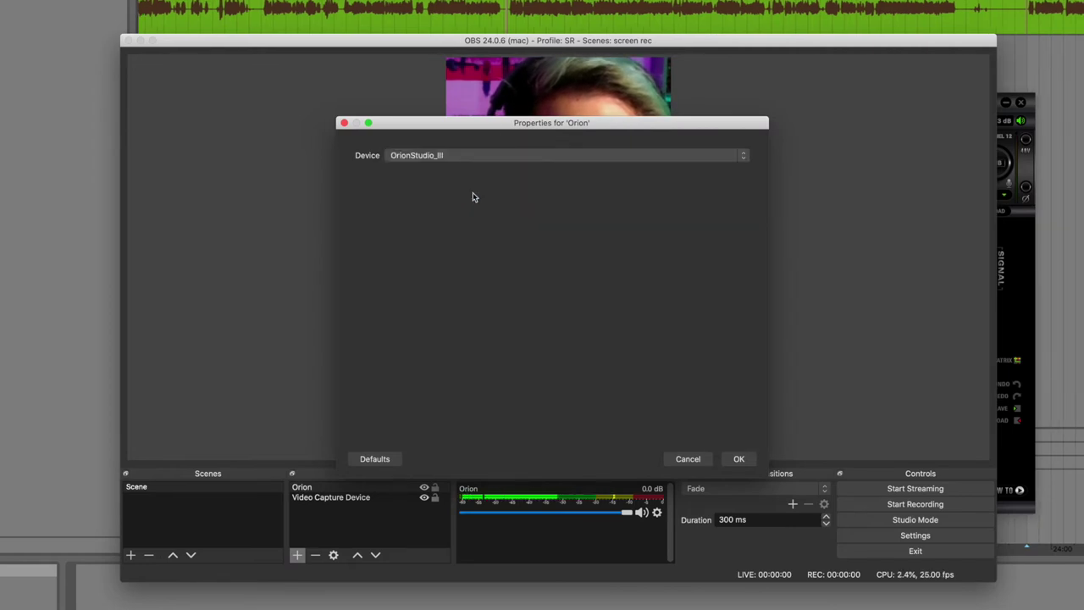
left_click(740, 459)
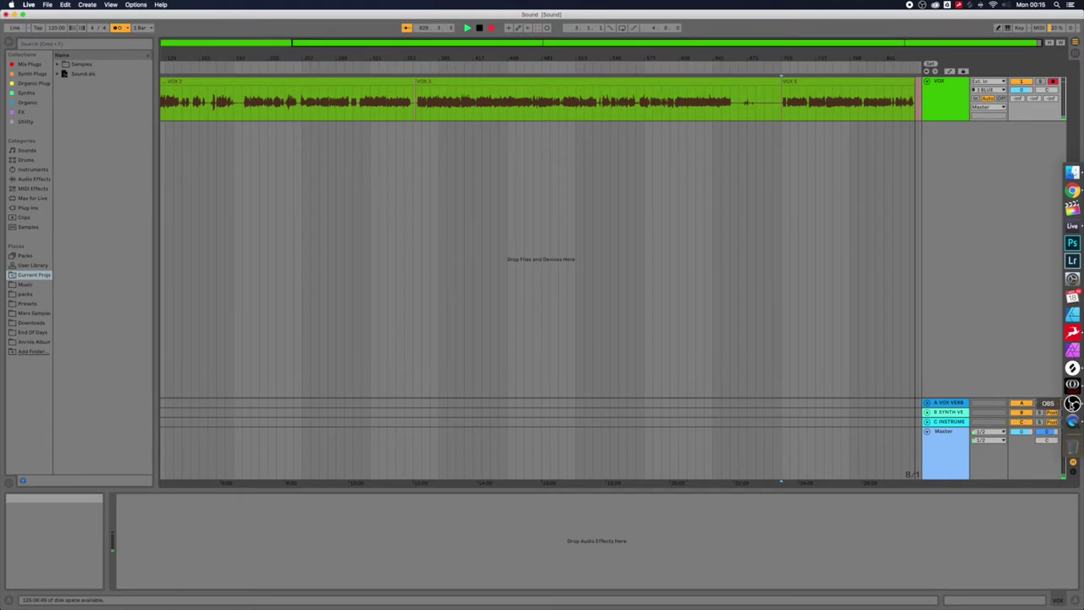
Step: Bring the OBS window to the front from the Dock
left_click(1072, 404)
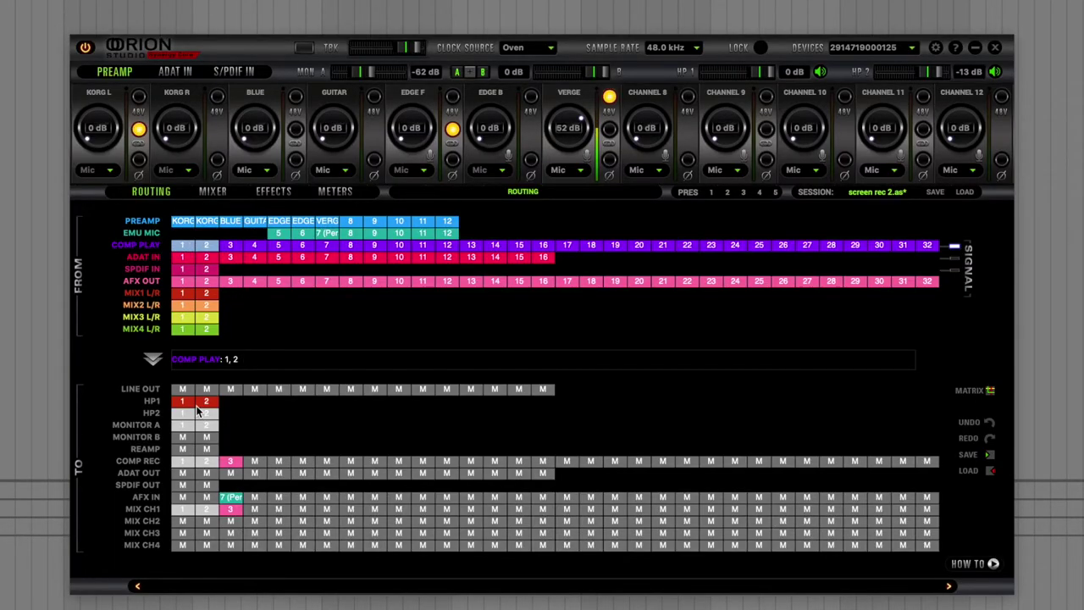
Step: Check and adjust where computer playback channels 1–2 are routed
left_click(181, 244)
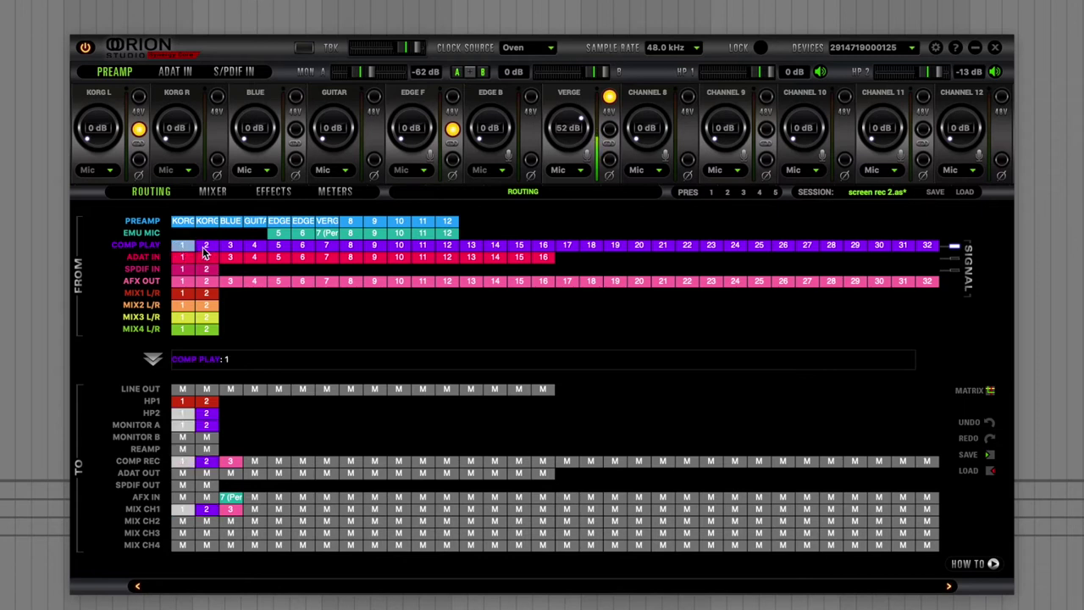
left_click(206, 245)
left_click(180, 508)
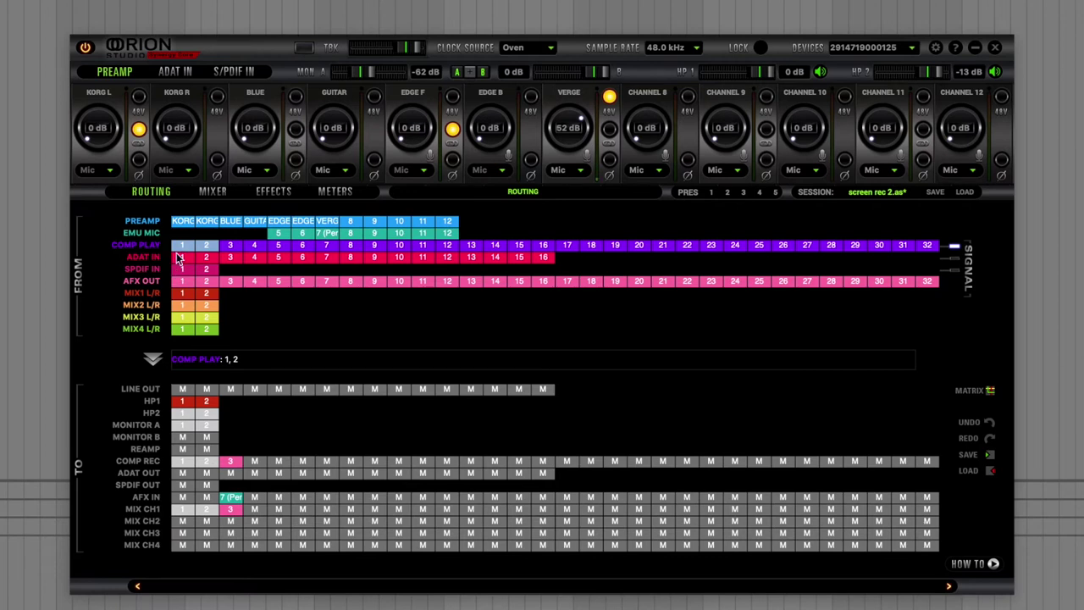
Step: Route the MIX1 L/R pair into COMP REC 1–2, then show the MIXER page
left_click(180, 298)
left_click(204, 298)
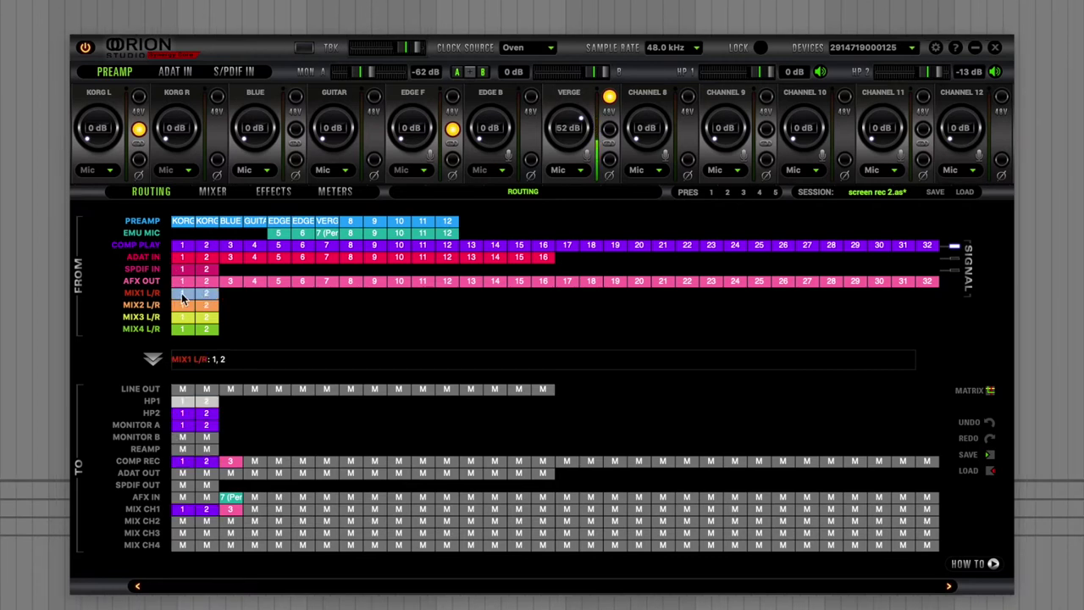
left_click_drag(177, 321, 182, 463)
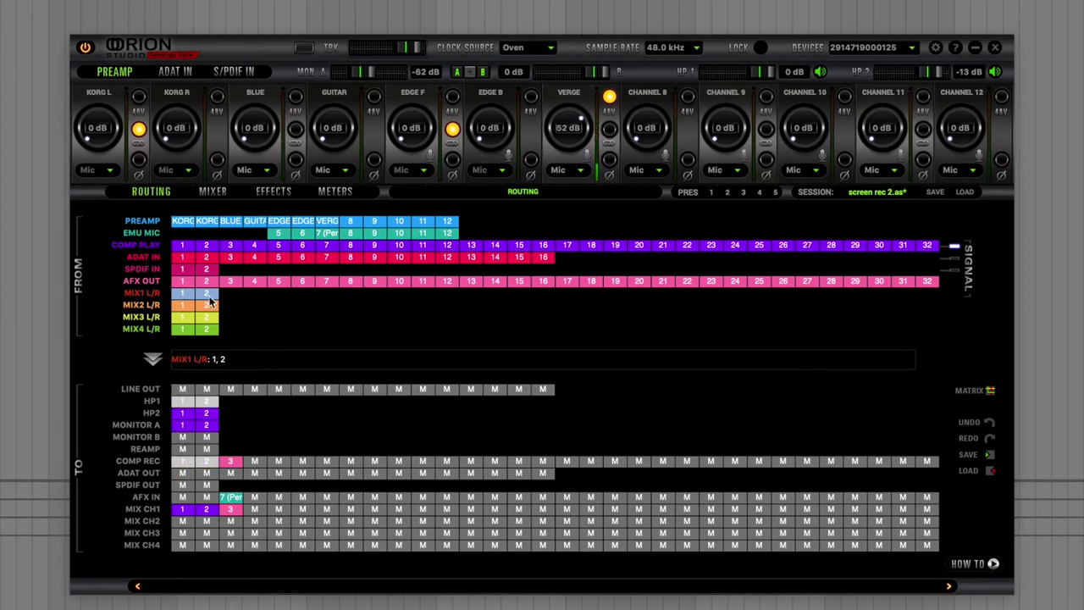
left_click(213, 192)
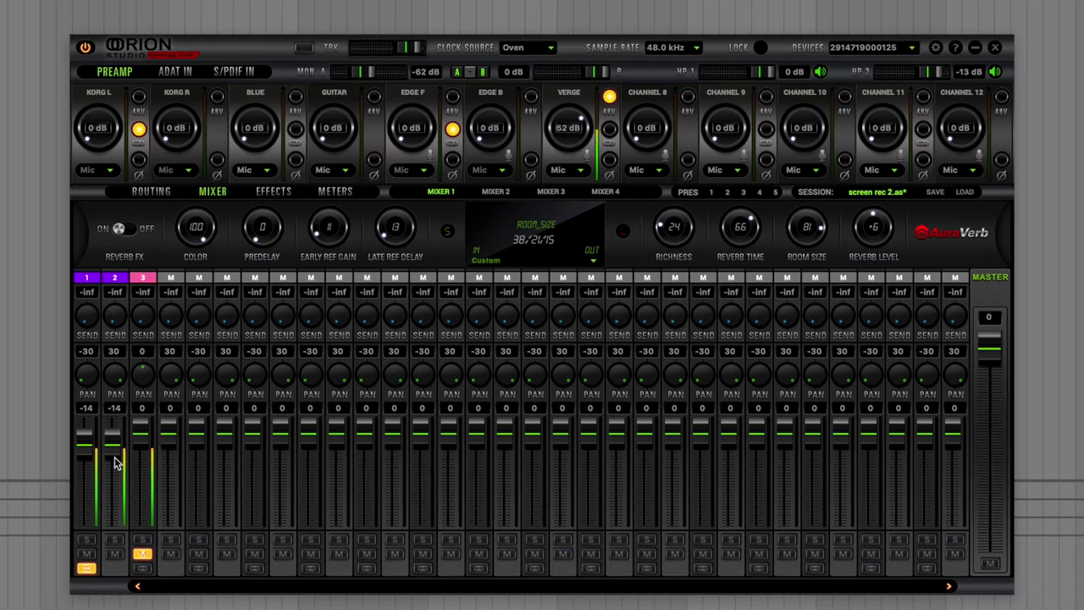
Step: Pull mixer channel 3's fader down to about -93 dB and return to ROUTING
left_click_drag(141, 432, 145, 584)
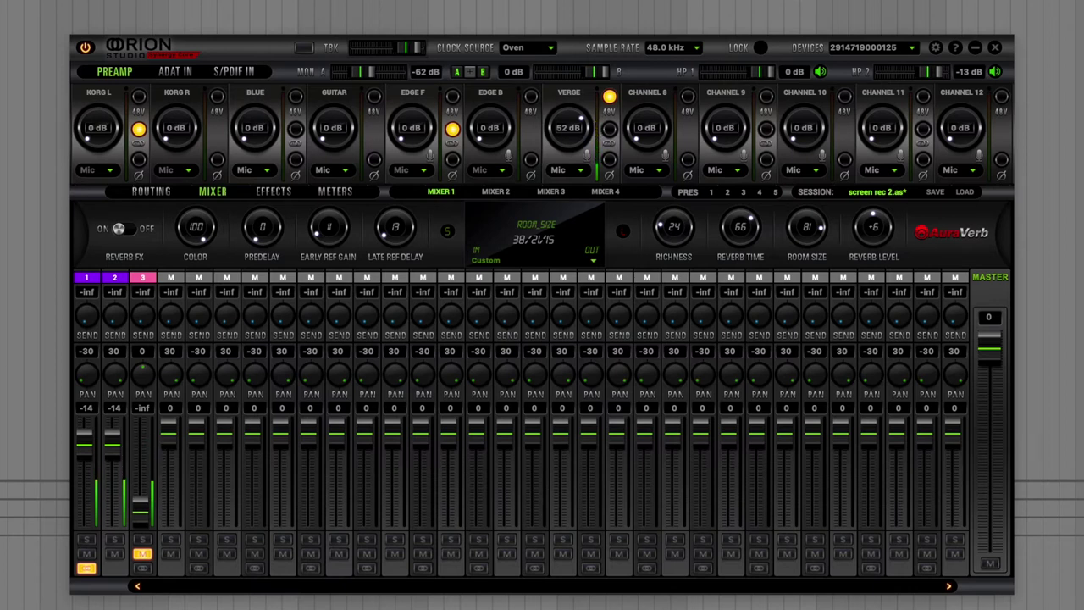
left_click(151, 192)
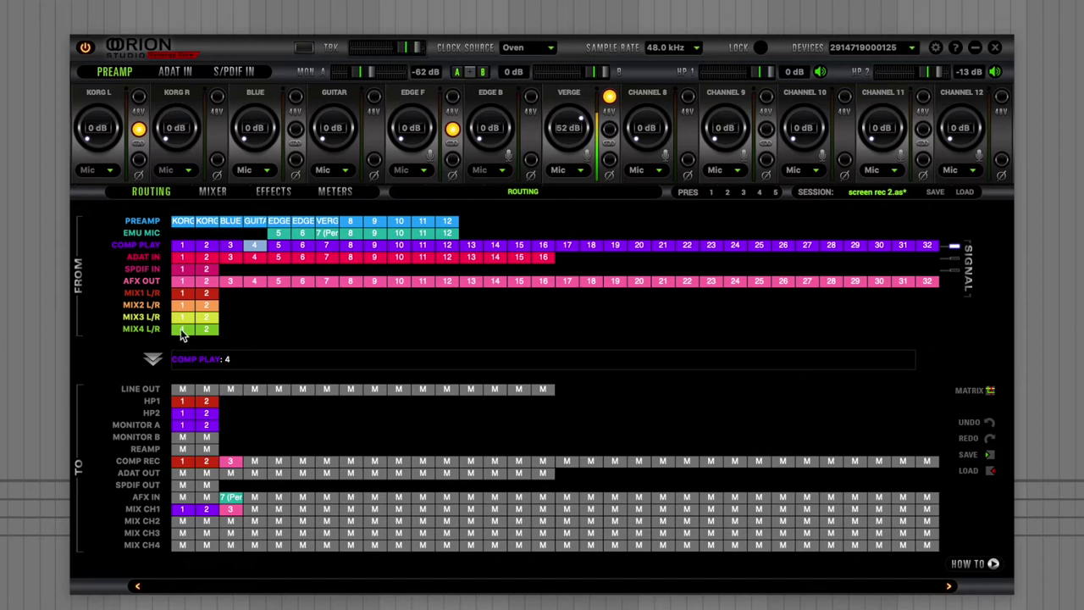
Step: Route COMP PLAY 1–2 into MIX CH2 1–2 and COMP PLAY 3–4 into MIX CH2 3–4
left_click(183, 248)
left_click(207, 248)
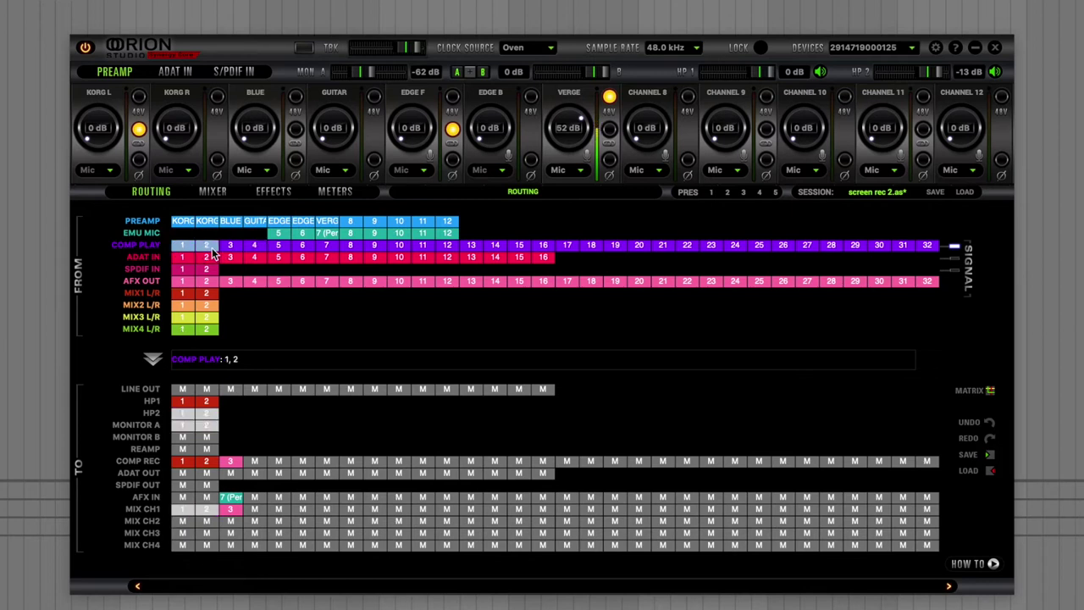
left_click_drag(177, 252, 187, 522)
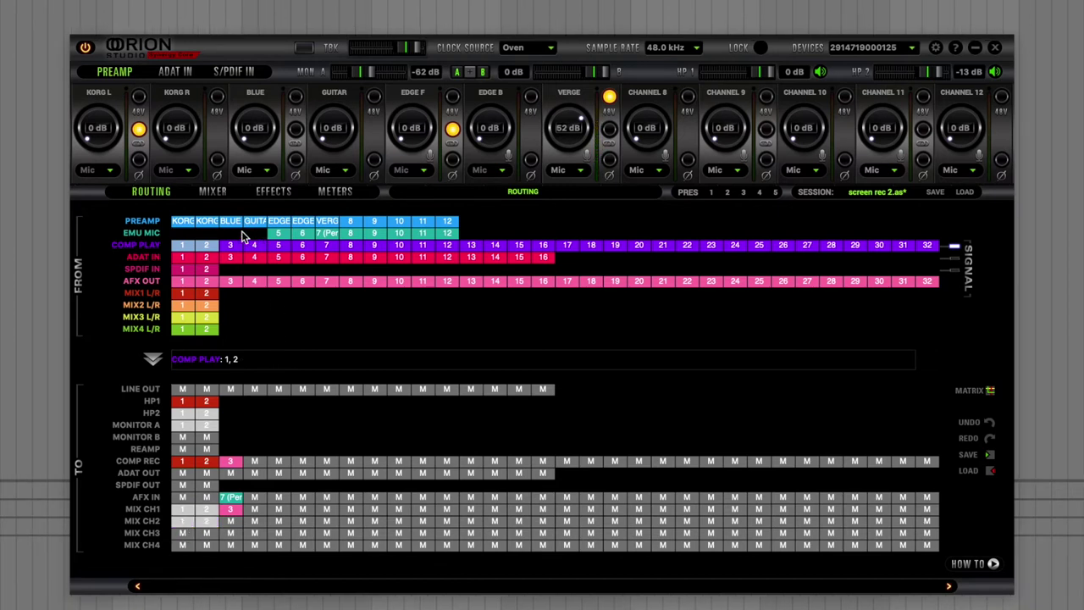
left_click(231, 247)
left_click(252, 249, "shift")
left_click_drag(253, 249, 235, 531)
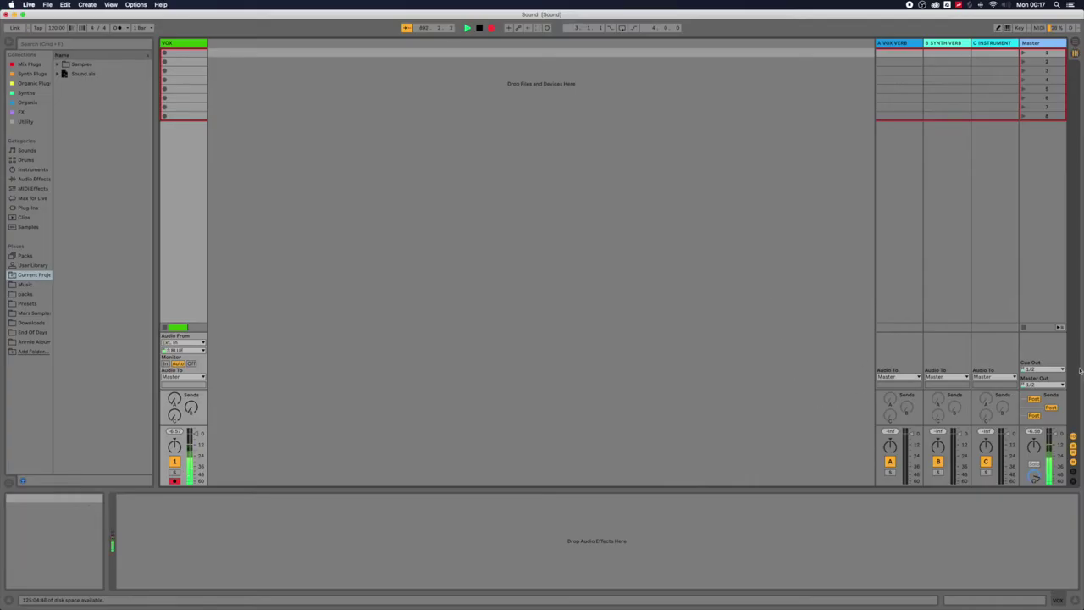
Step: Open the Master track's Cue Out chooser in Session view to list its outputs
left_click(1034, 369)
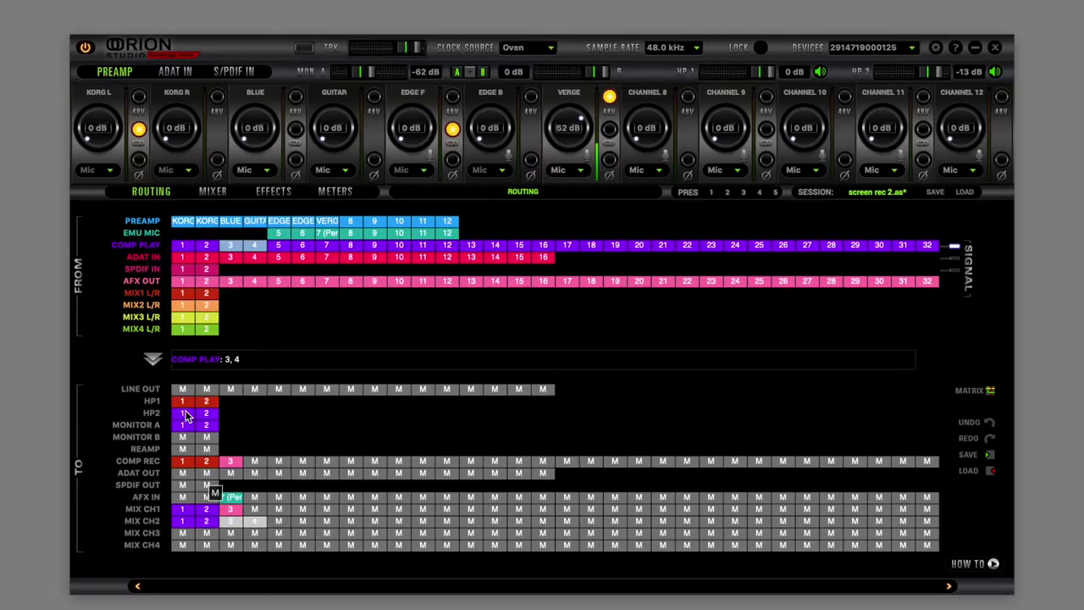
Step: Select MIX2 L/R and route the pair onto the MONITOR A outputs
left_click(187, 306)
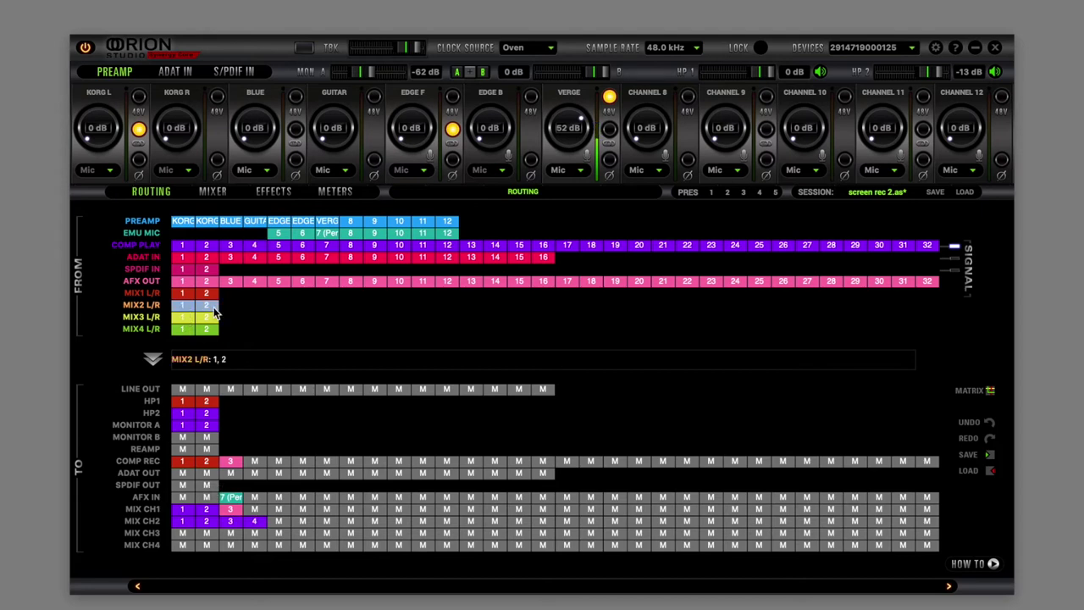
left_click_drag(184, 328, 212, 402)
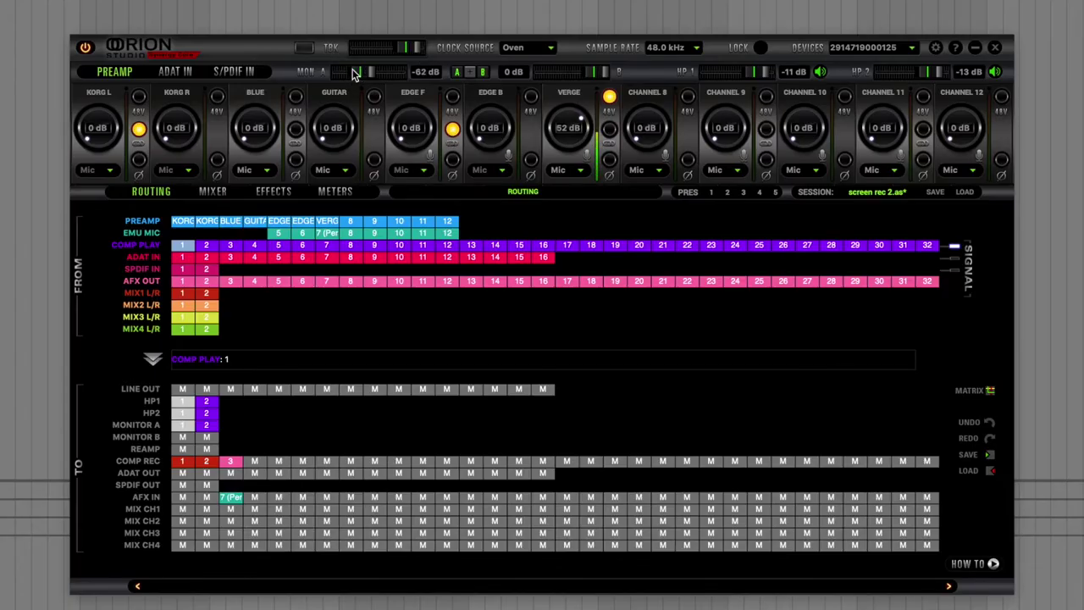
Step: Toggle TBK talkback on and off, then open Orion Studio's Settings via the gear icon
left_click(304, 50)
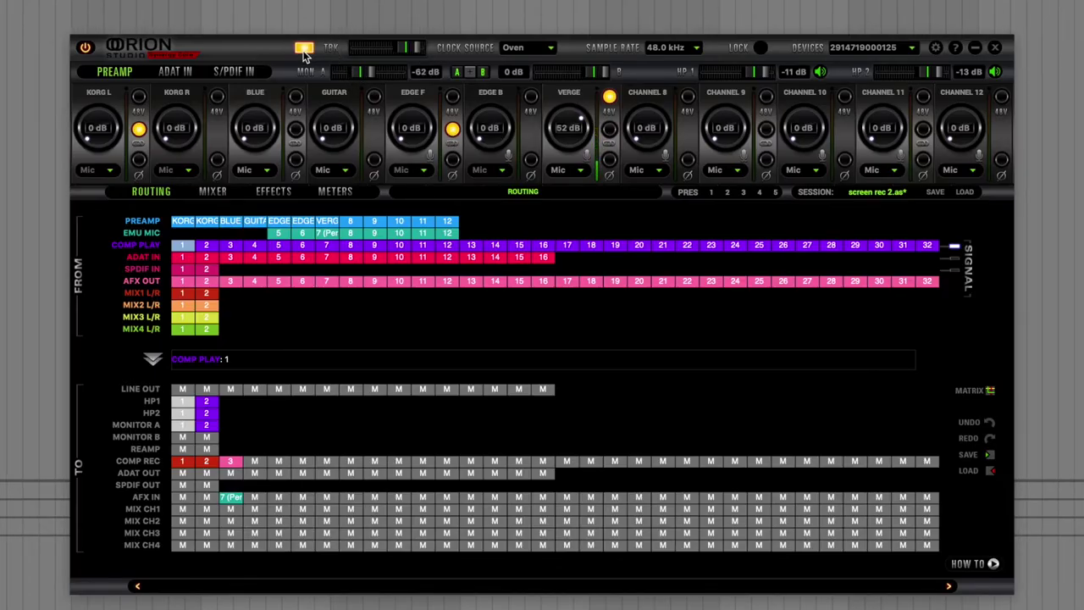
left_click(304, 49)
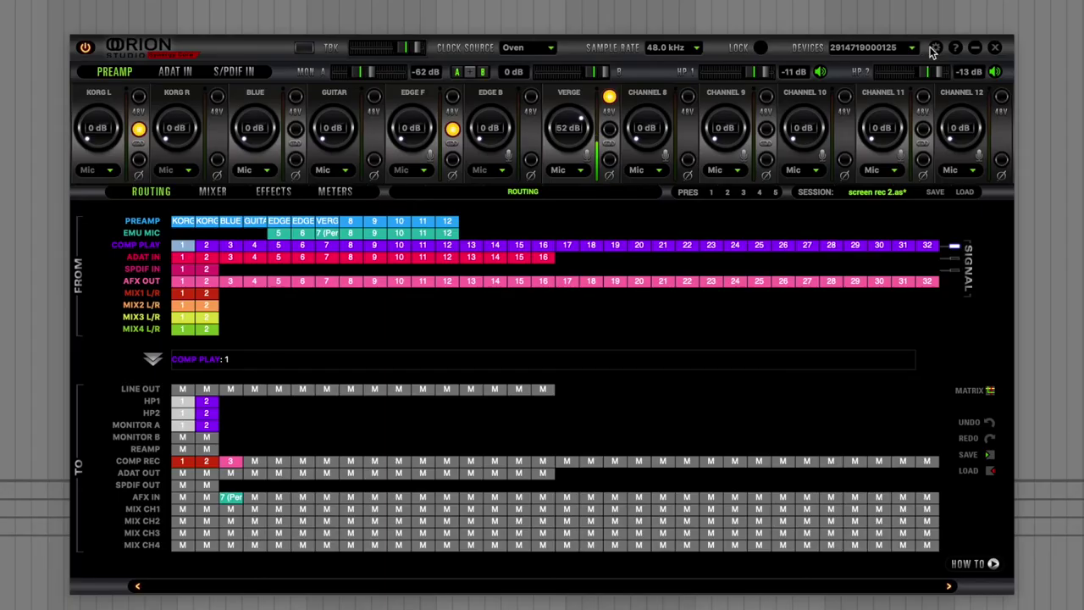
left_click(935, 48)
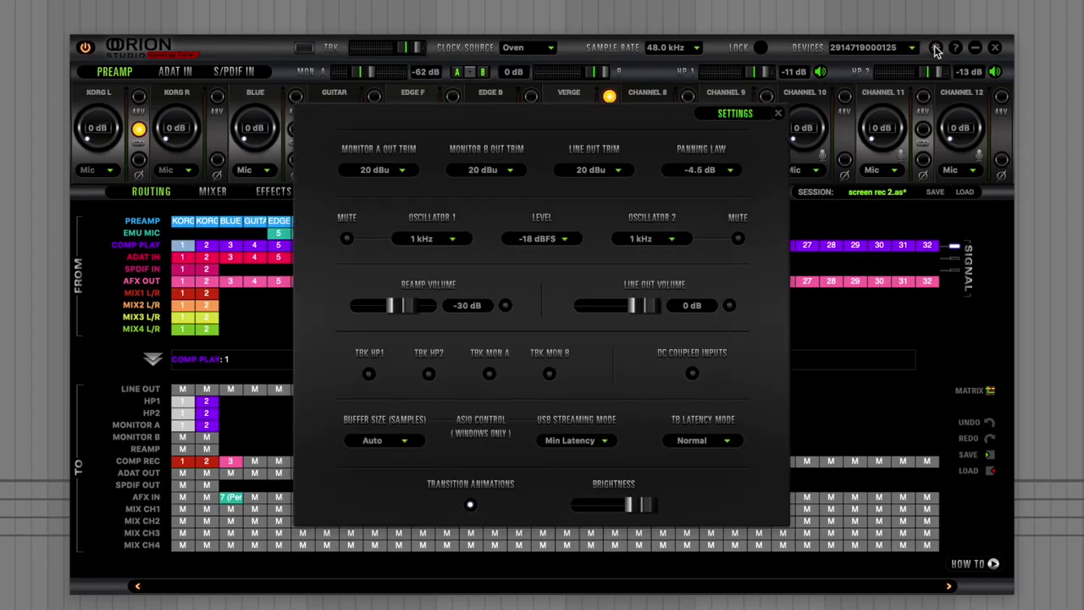